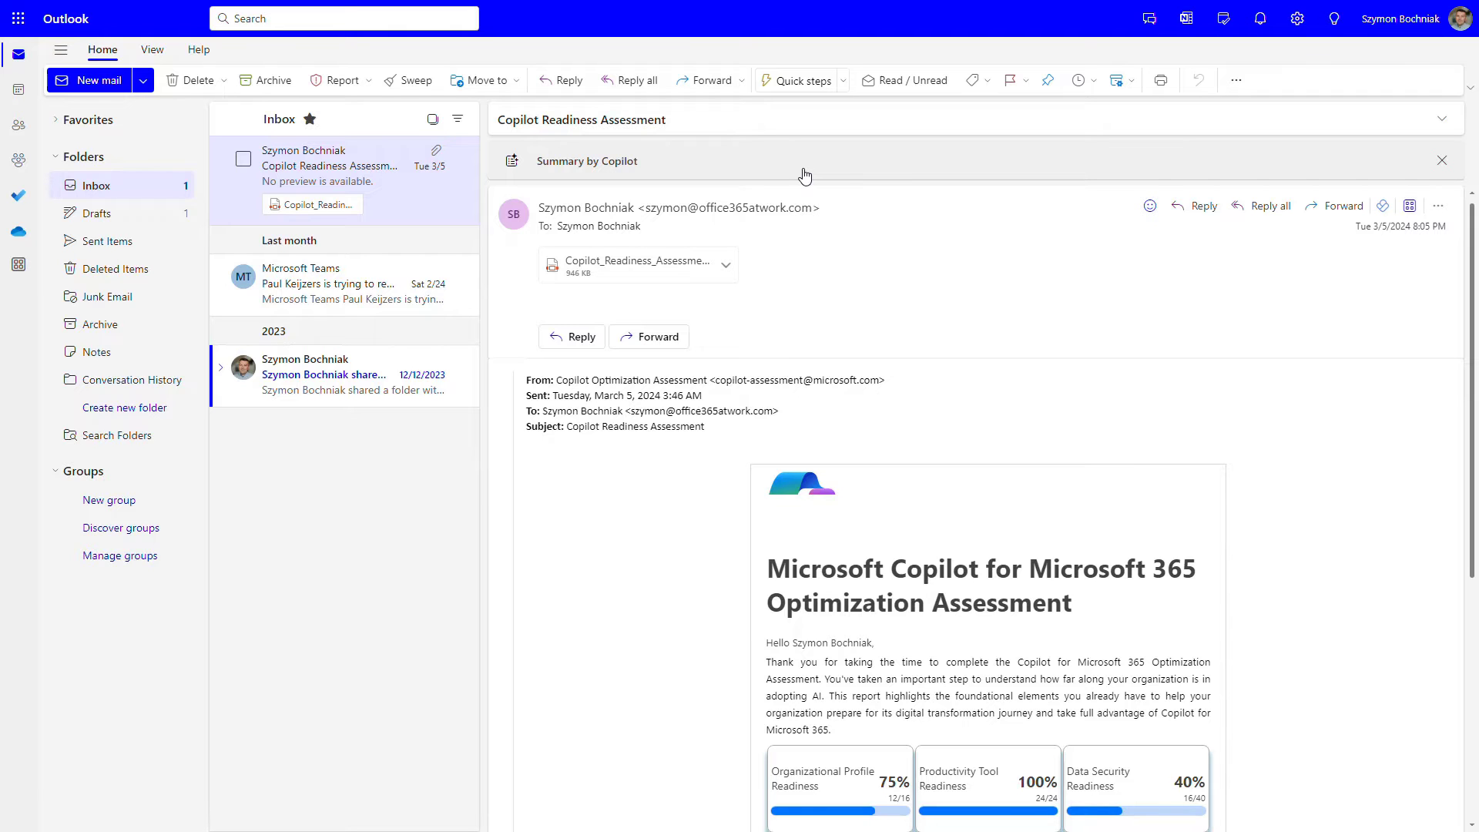
# Step: Expand and read Copilot's summary of the Copilot Readiness Assessment email
pyautogui.click(803, 175)
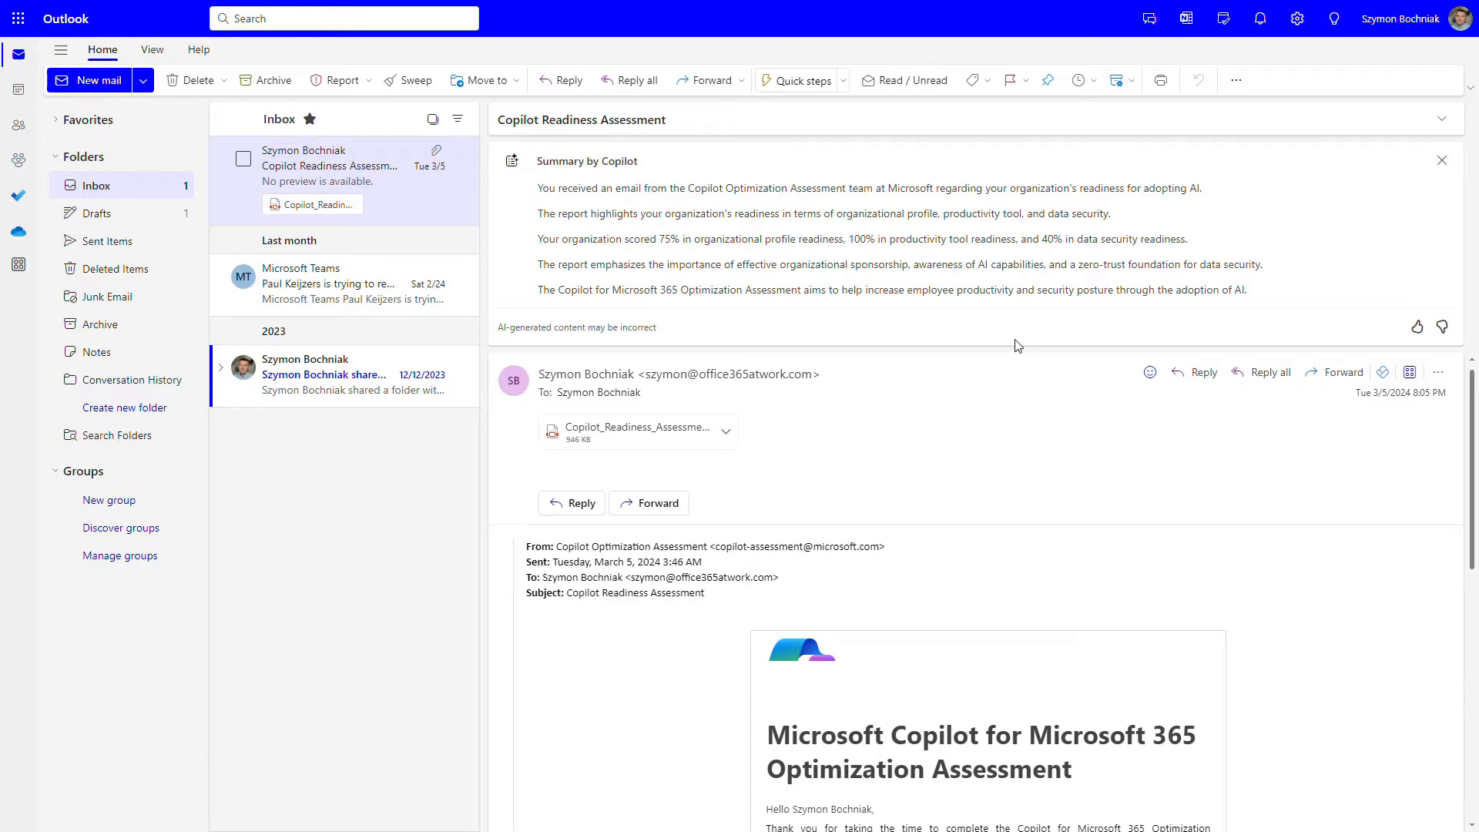
pyautogui.scroll(-10, 1044, 436)
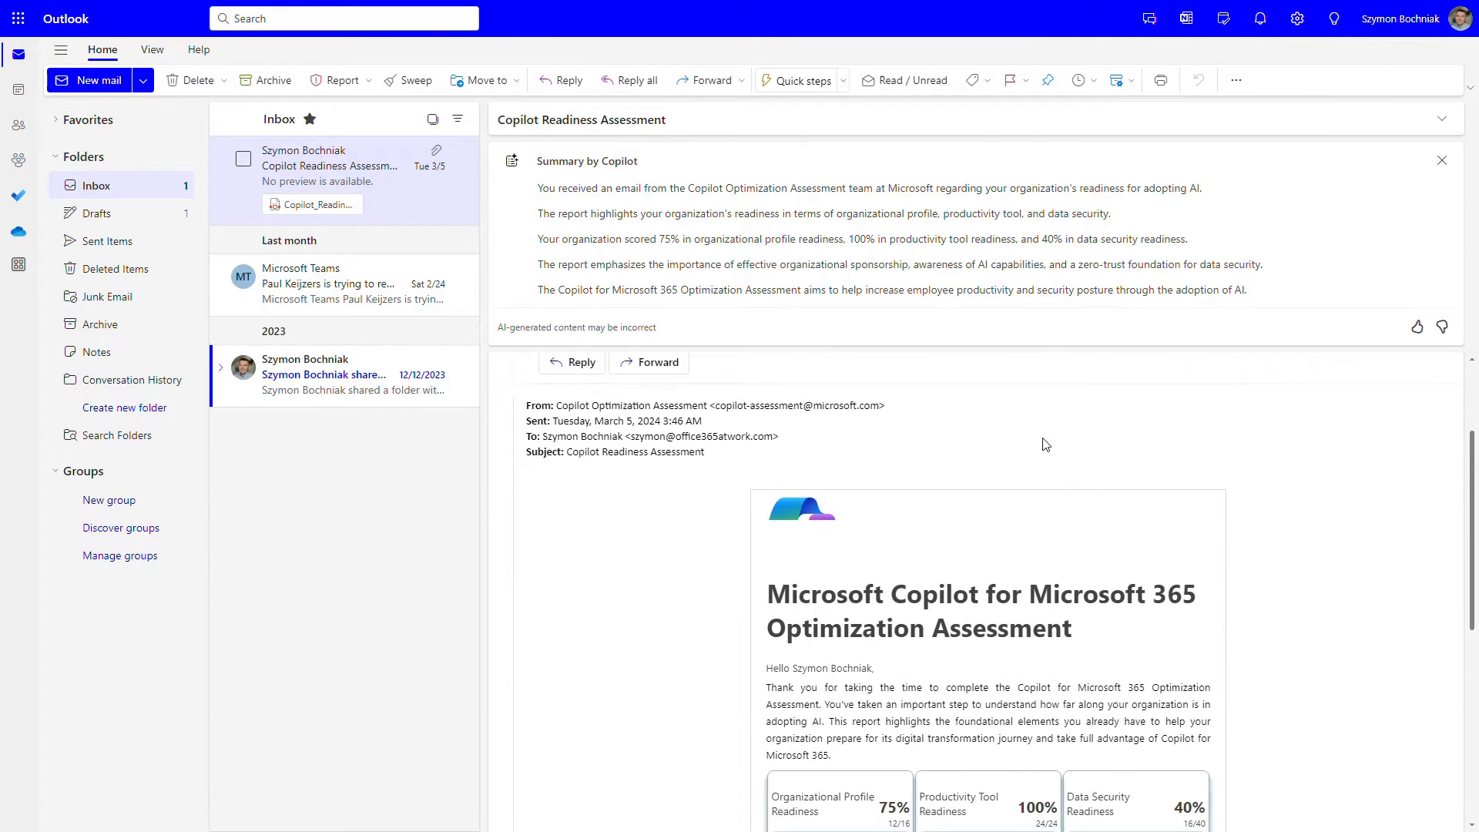
pyautogui.scroll(10, 1044, 436)
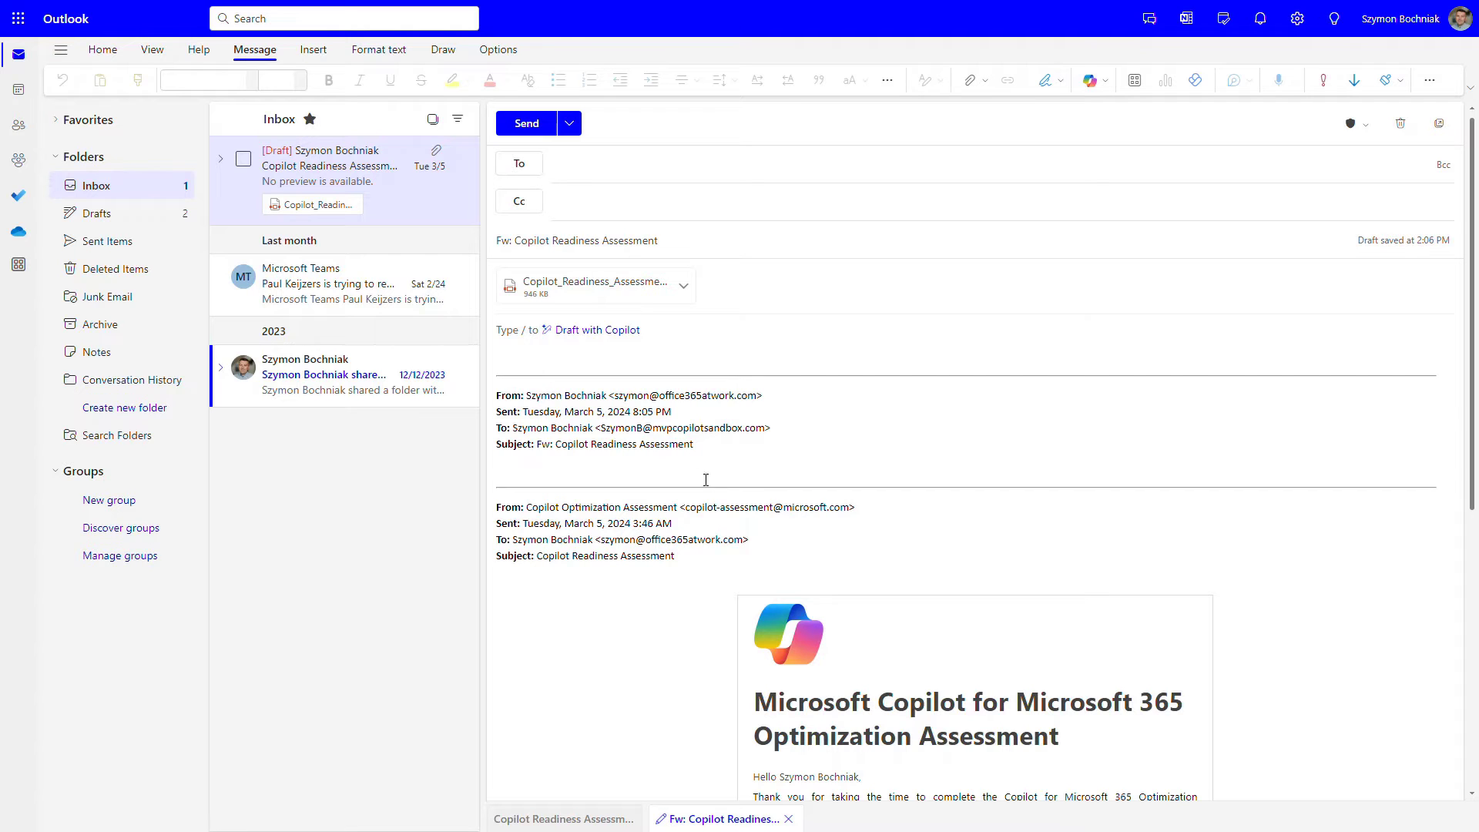
# Step: Request a short, casual Copilot draft summarizing the assessment results for IT administrators
pyautogui.click(622, 330)
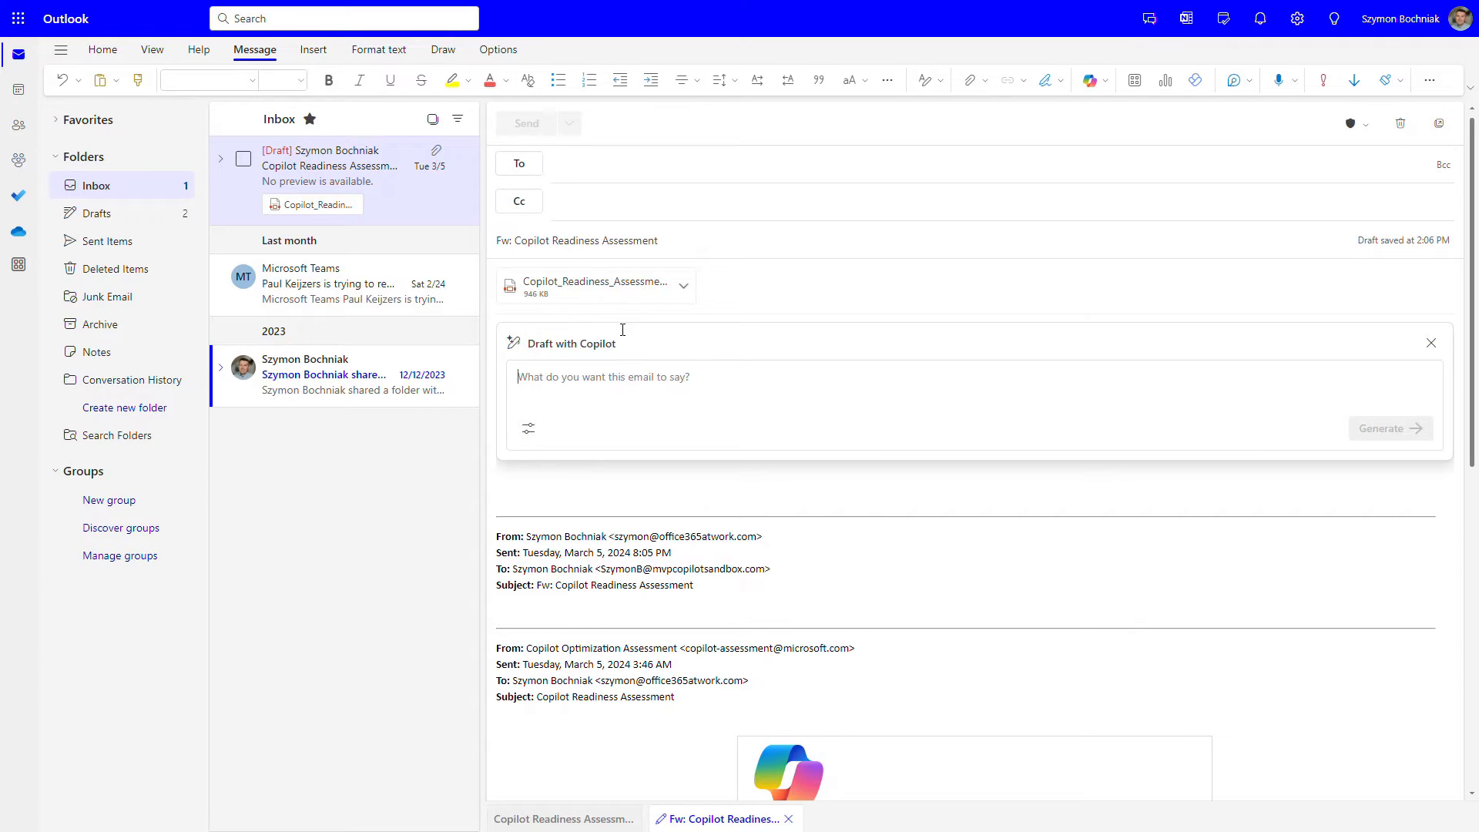
pyautogui.click(528, 431)
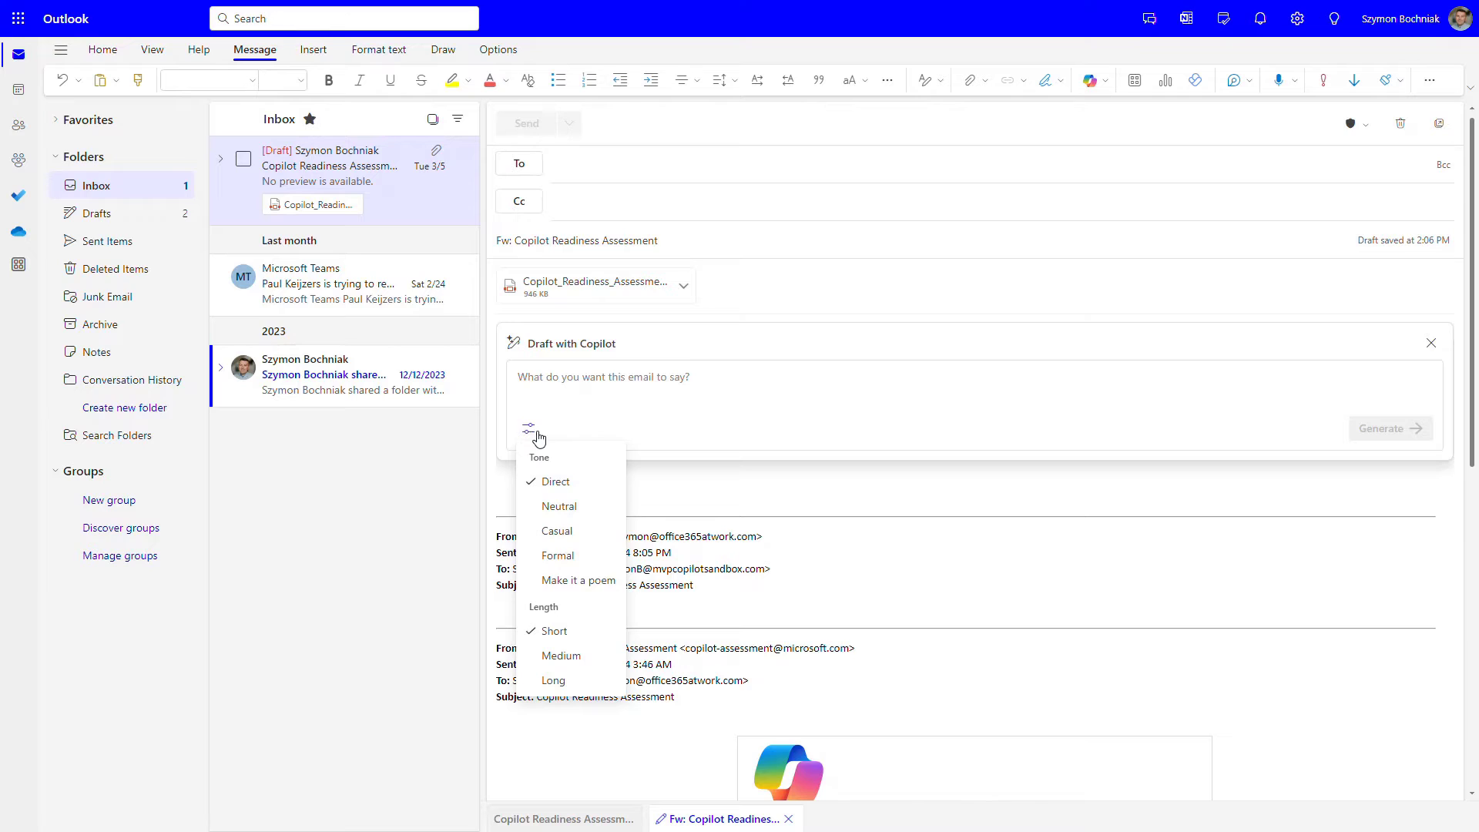
pyautogui.click(594, 533)
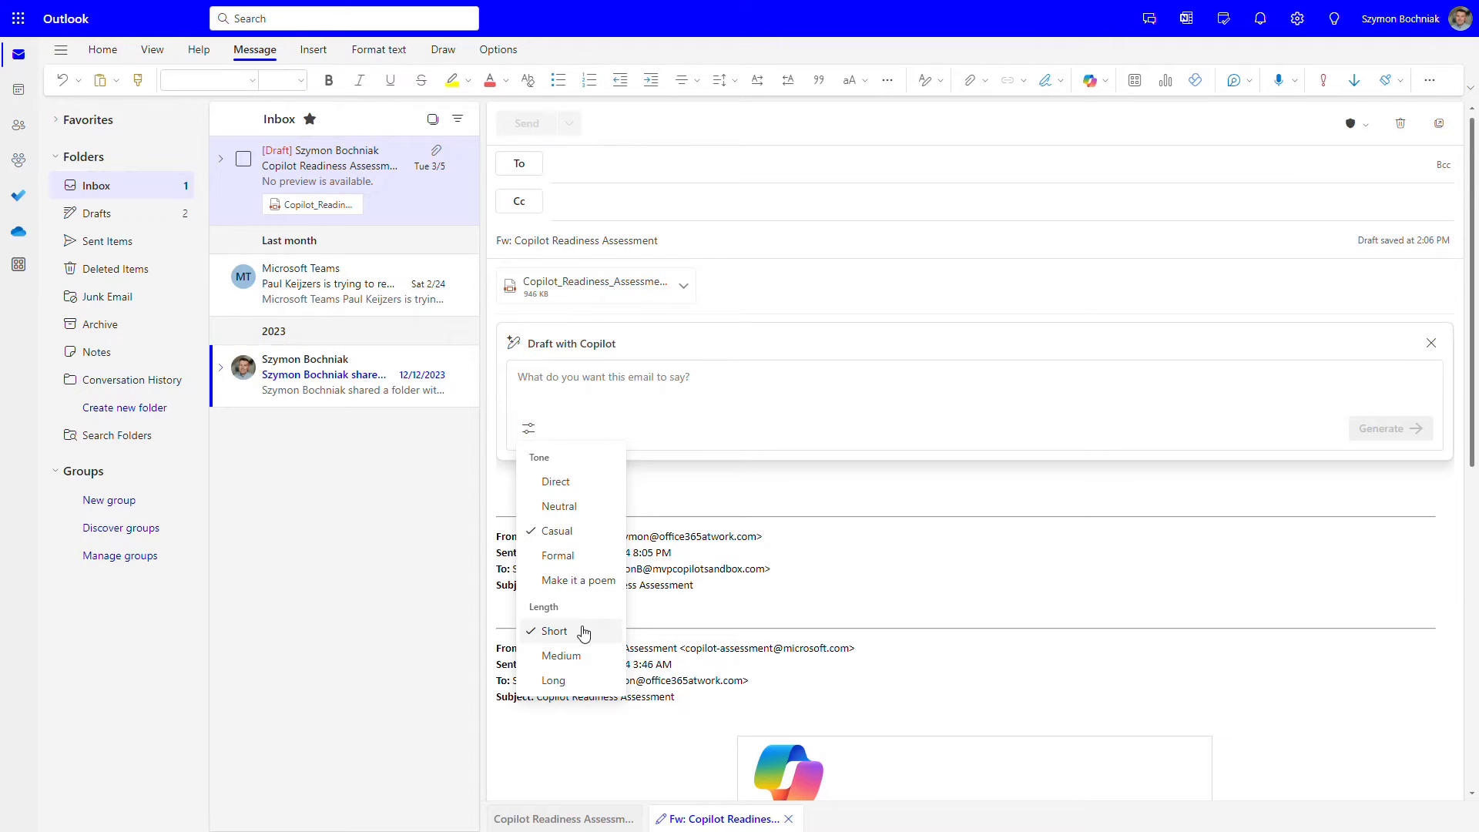
pyautogui.click(1007, 447)
pyautogui.write('Preapre the email sumamry for the IT administartors about results of the assesment and need of reving it ASAP')
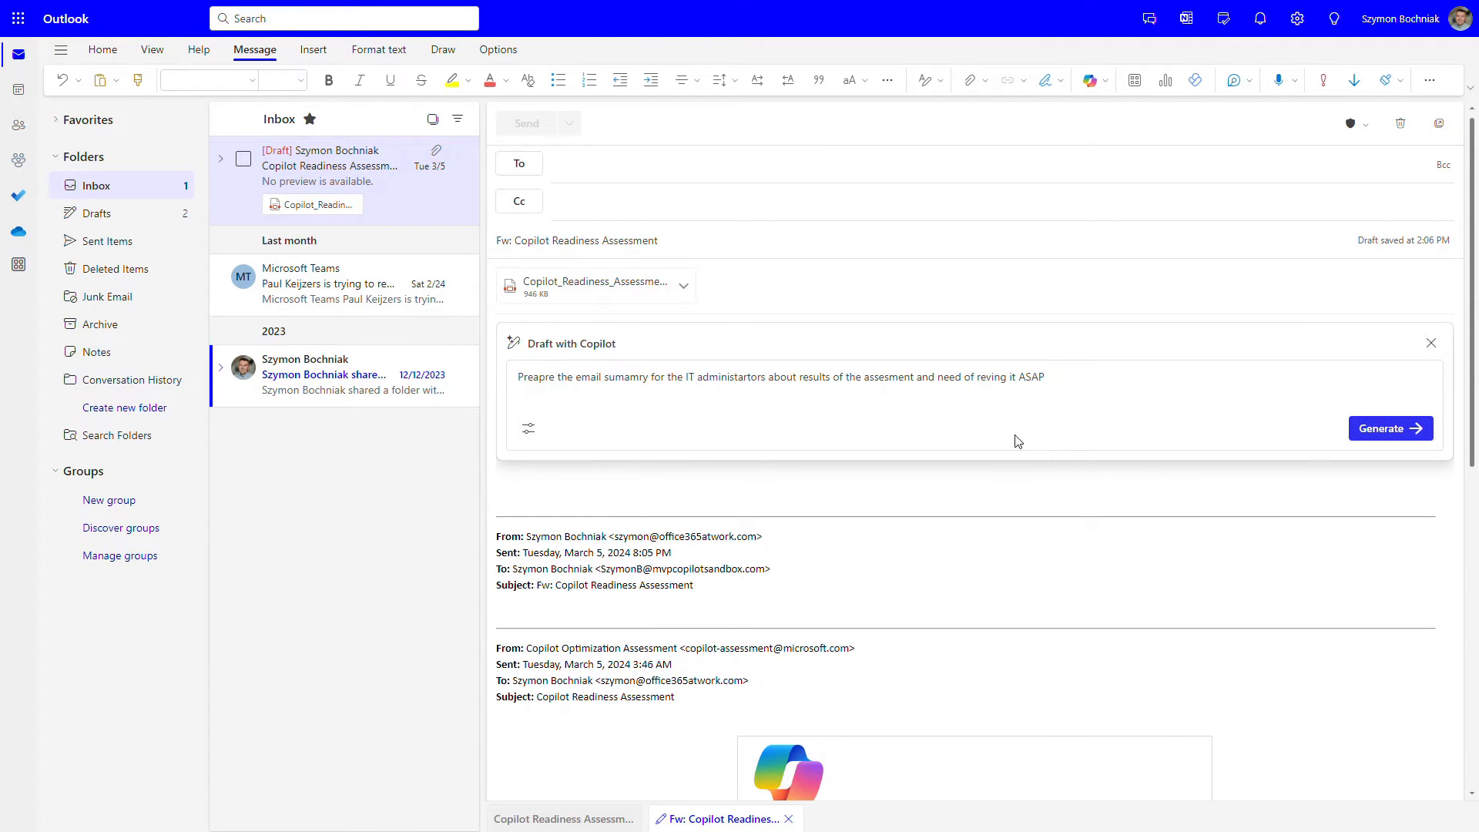
# Step: Generate the draft, then ask Copilot to make it shorter, add emoticons and split it into more lines
pyautogui.click(1387, 429)
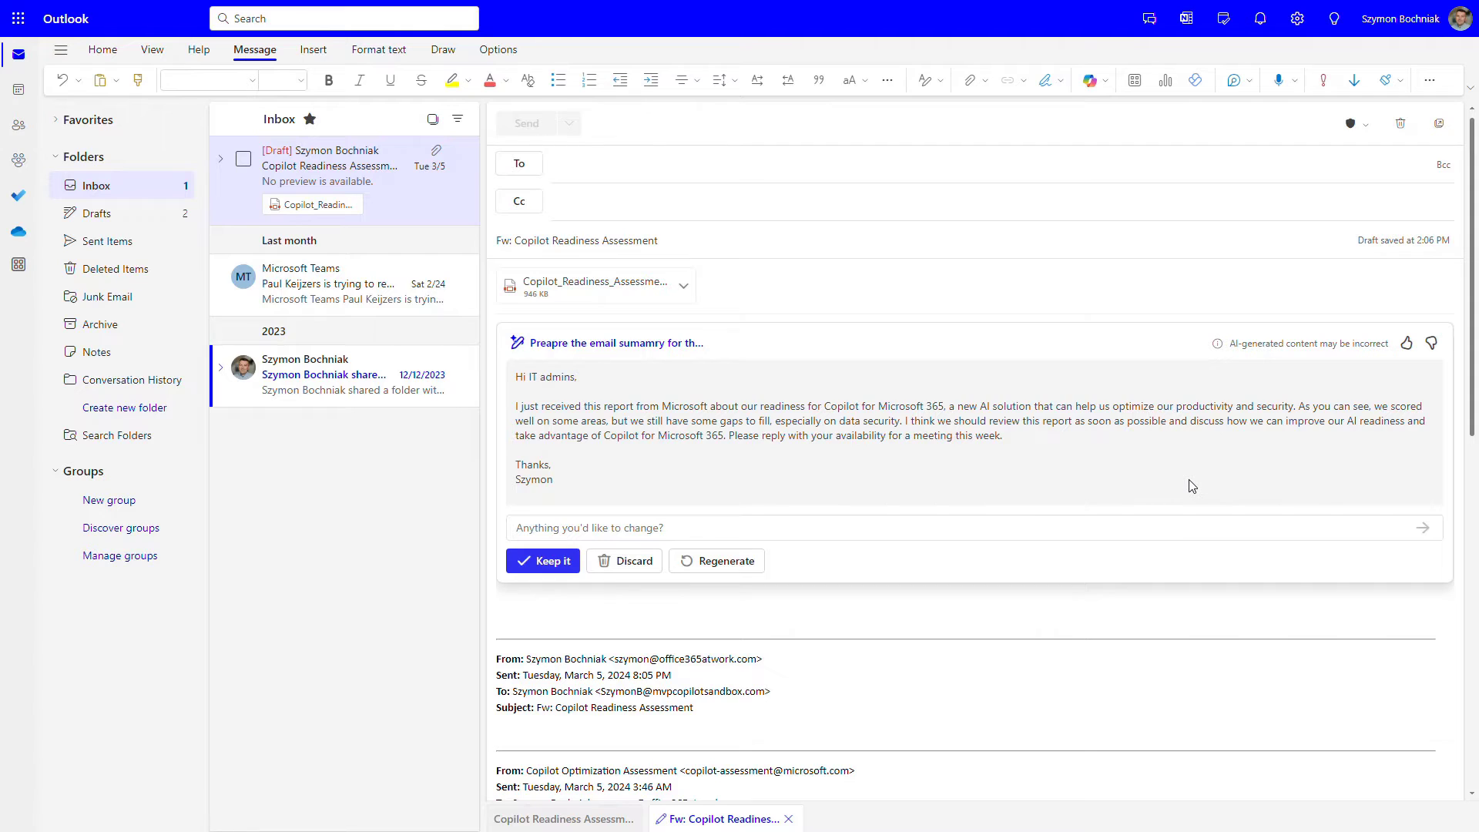
pyautogui.click(1146, 523)
pyautogui.write('Make it shorter, add emoticons and split text to more line')
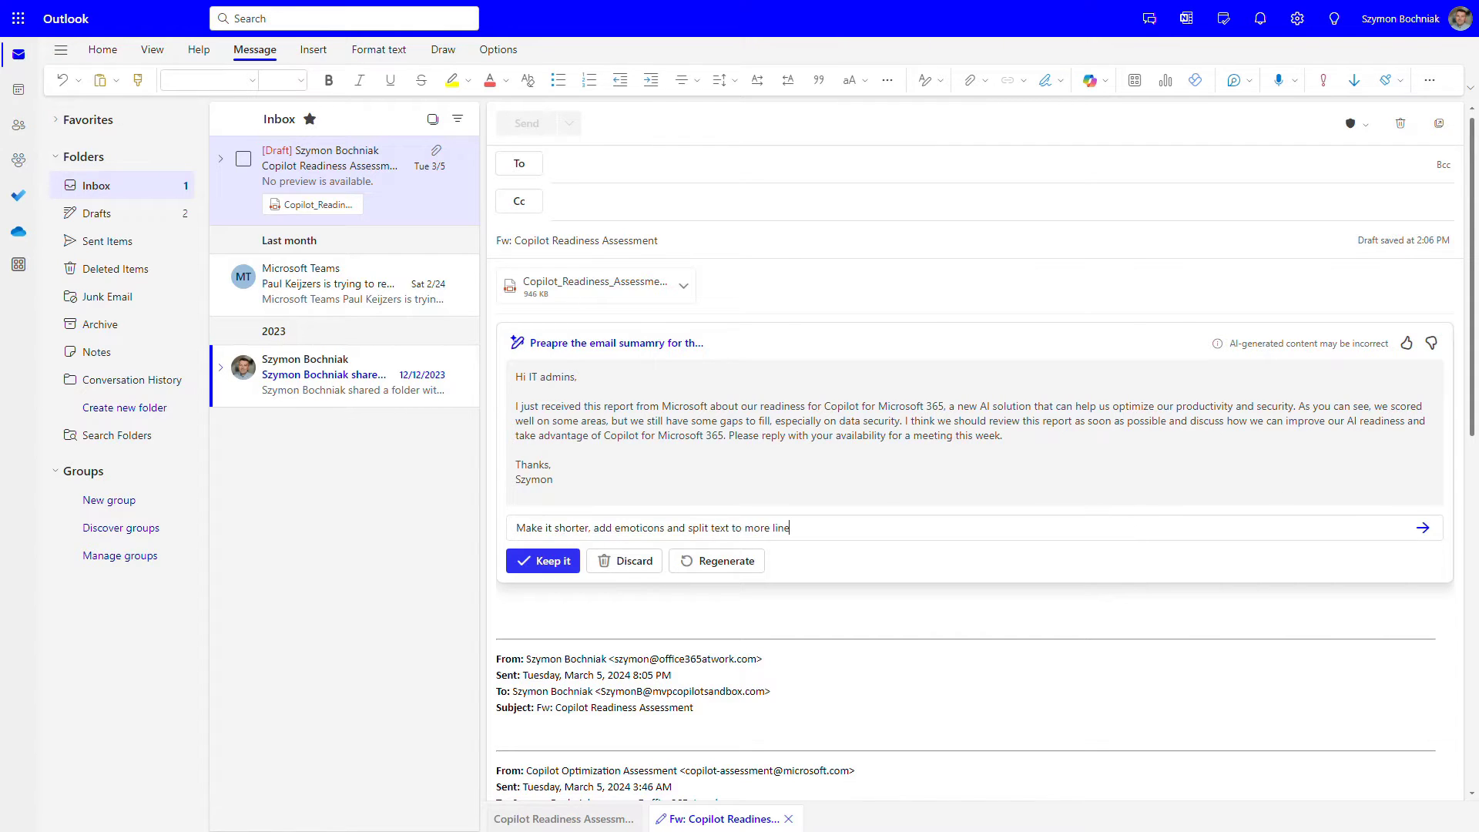
pyautogui.click(1423, 529)
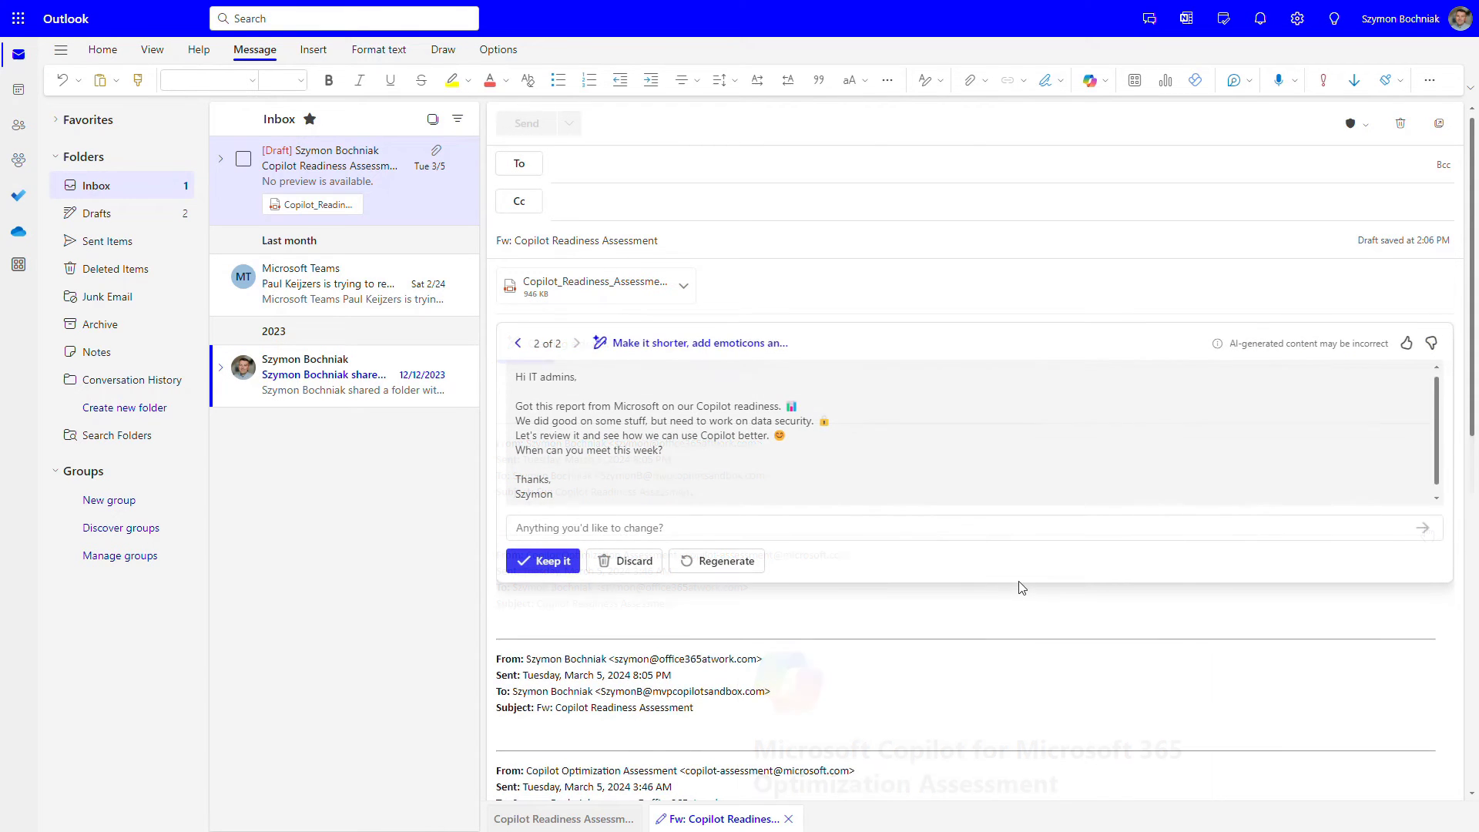
# Step: Regenerate the draft, compare the versions, and keep the third version in the forward
pyautogui.click(755, 570)
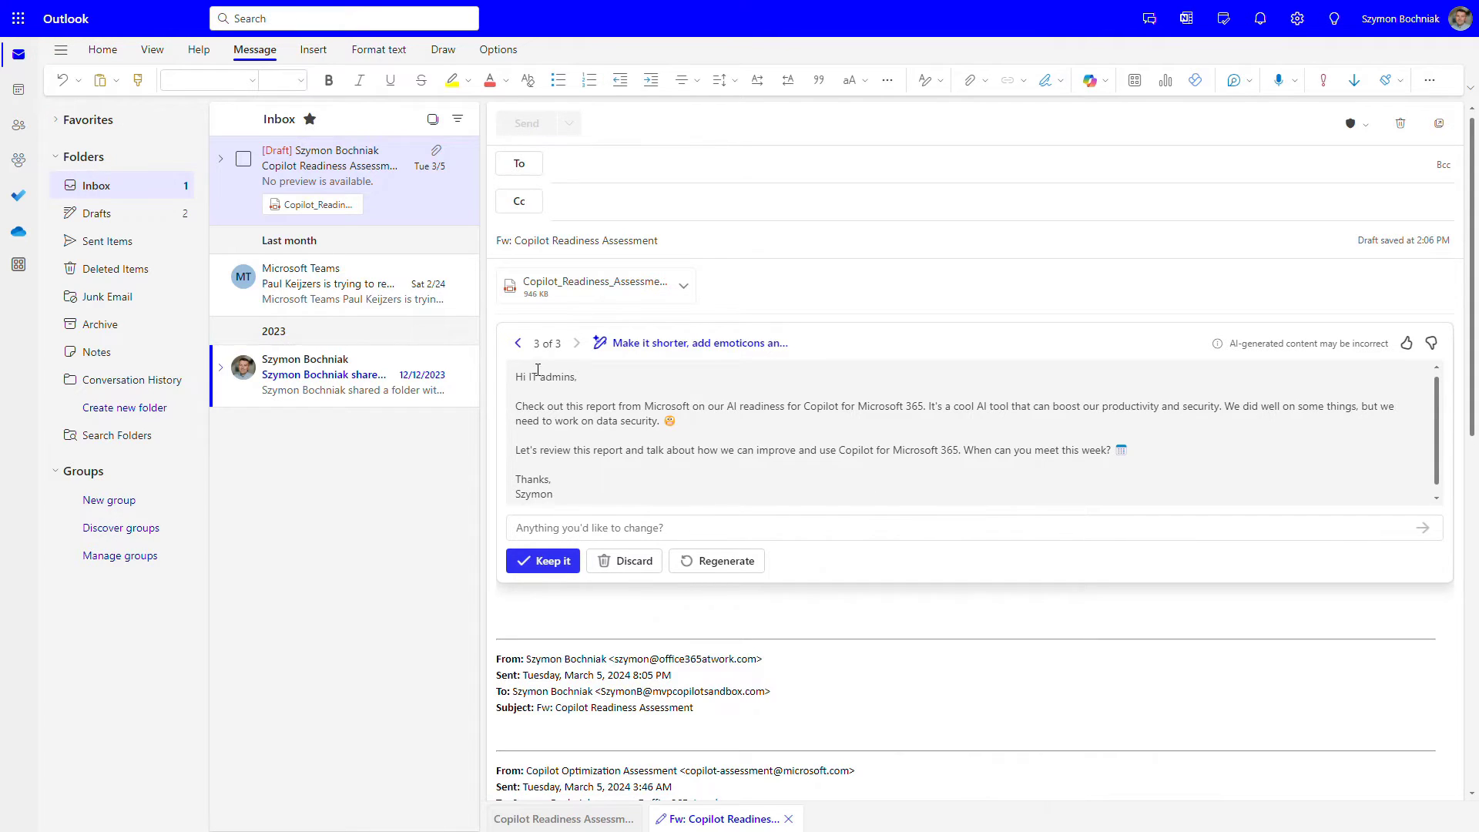
pyautogui.click(518, 345)
pyautogui.click(518, 344)
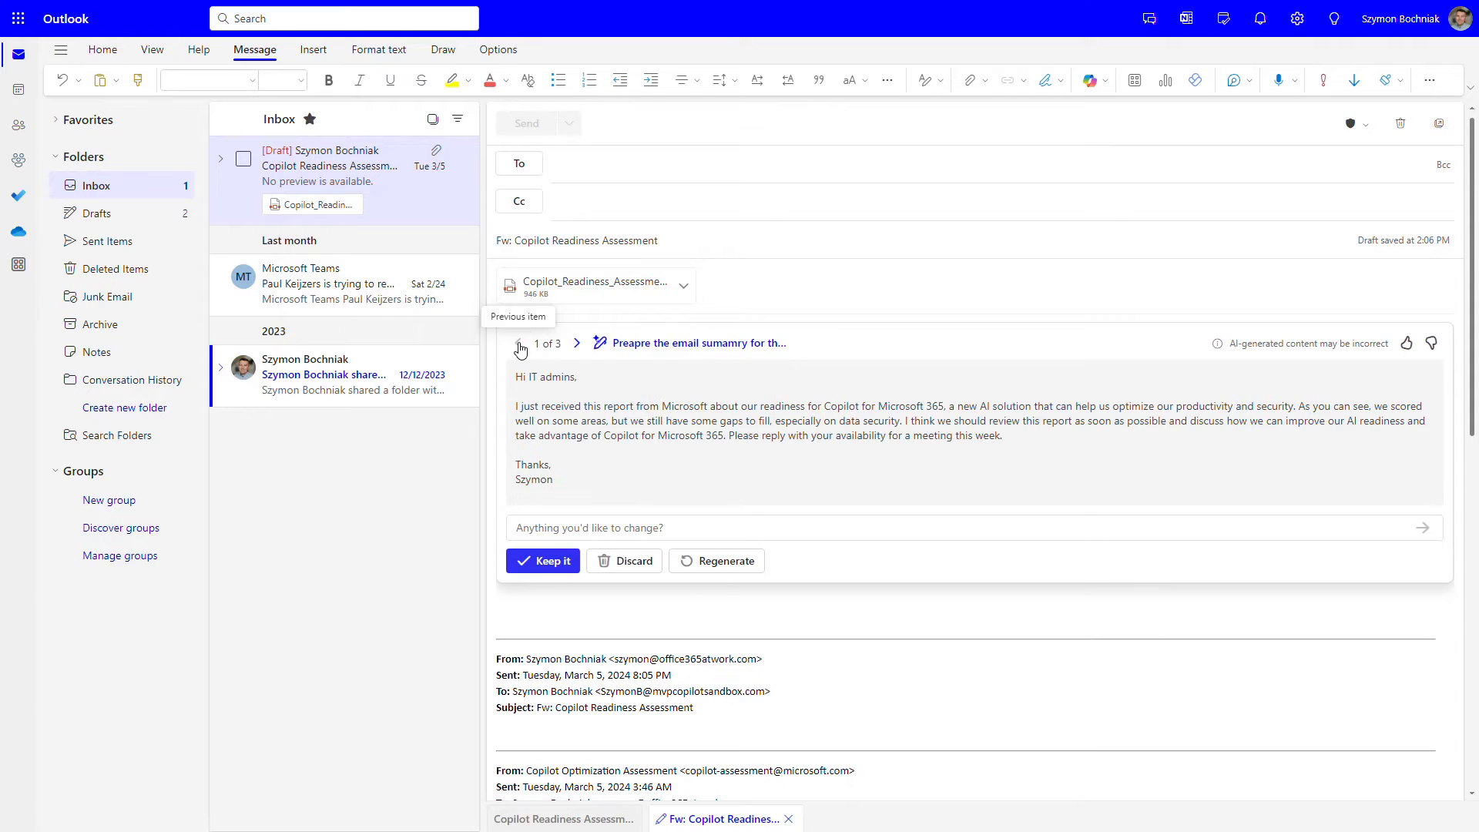
pyautogui.click(578, 345)
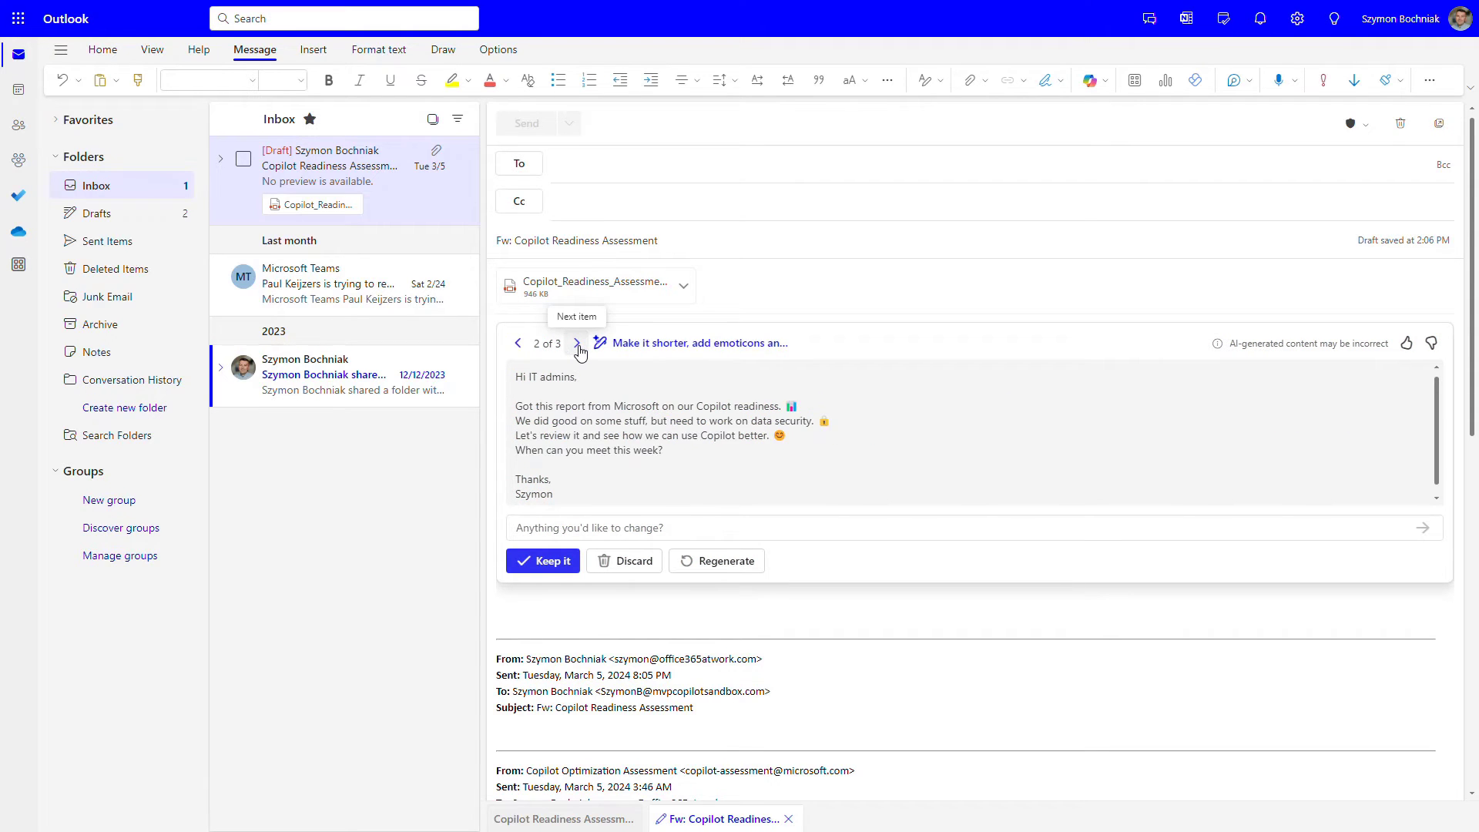
pyautogui.click(578, 345)
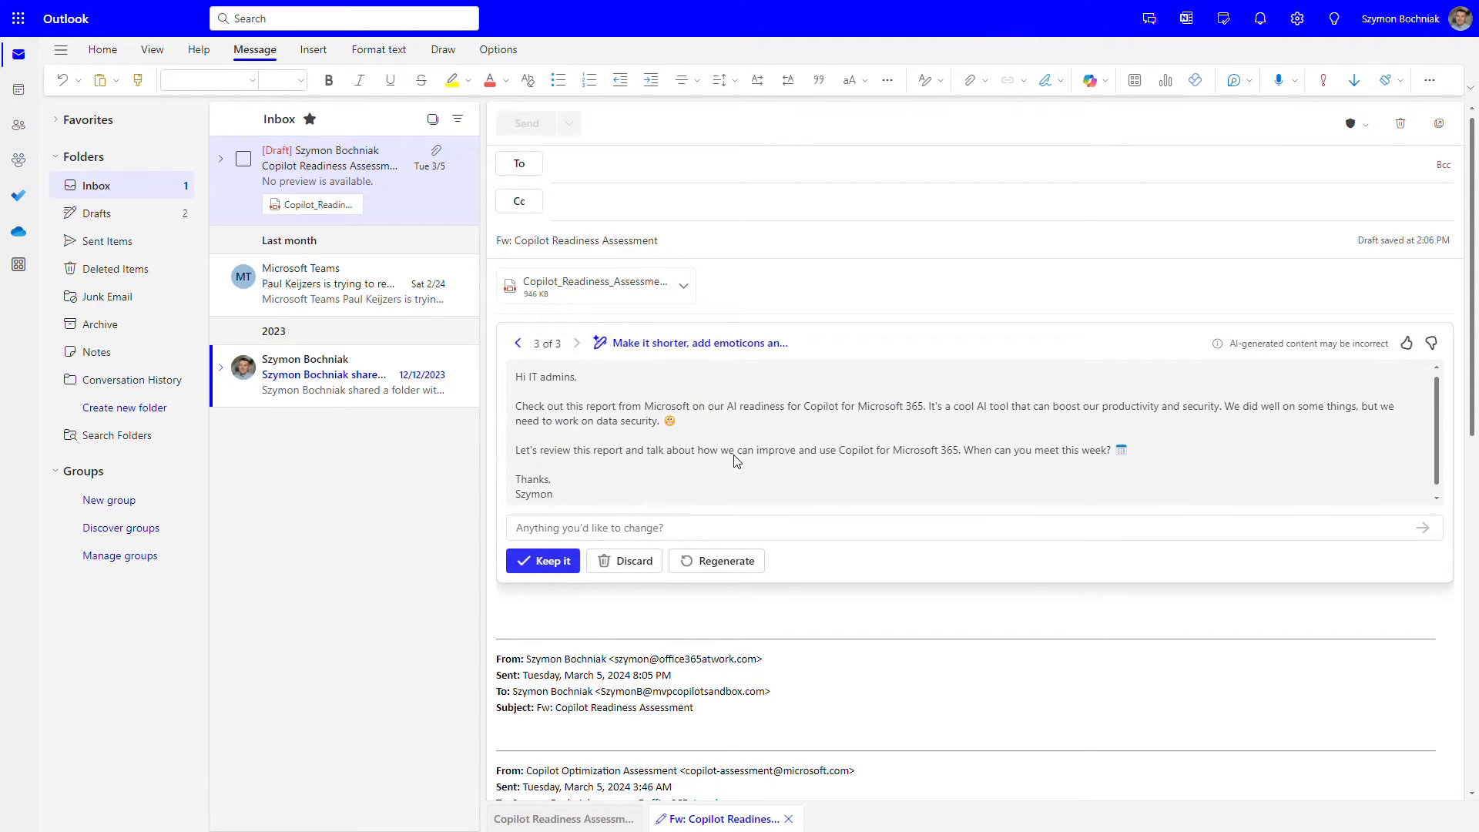
pyautogui.click(561, 563)
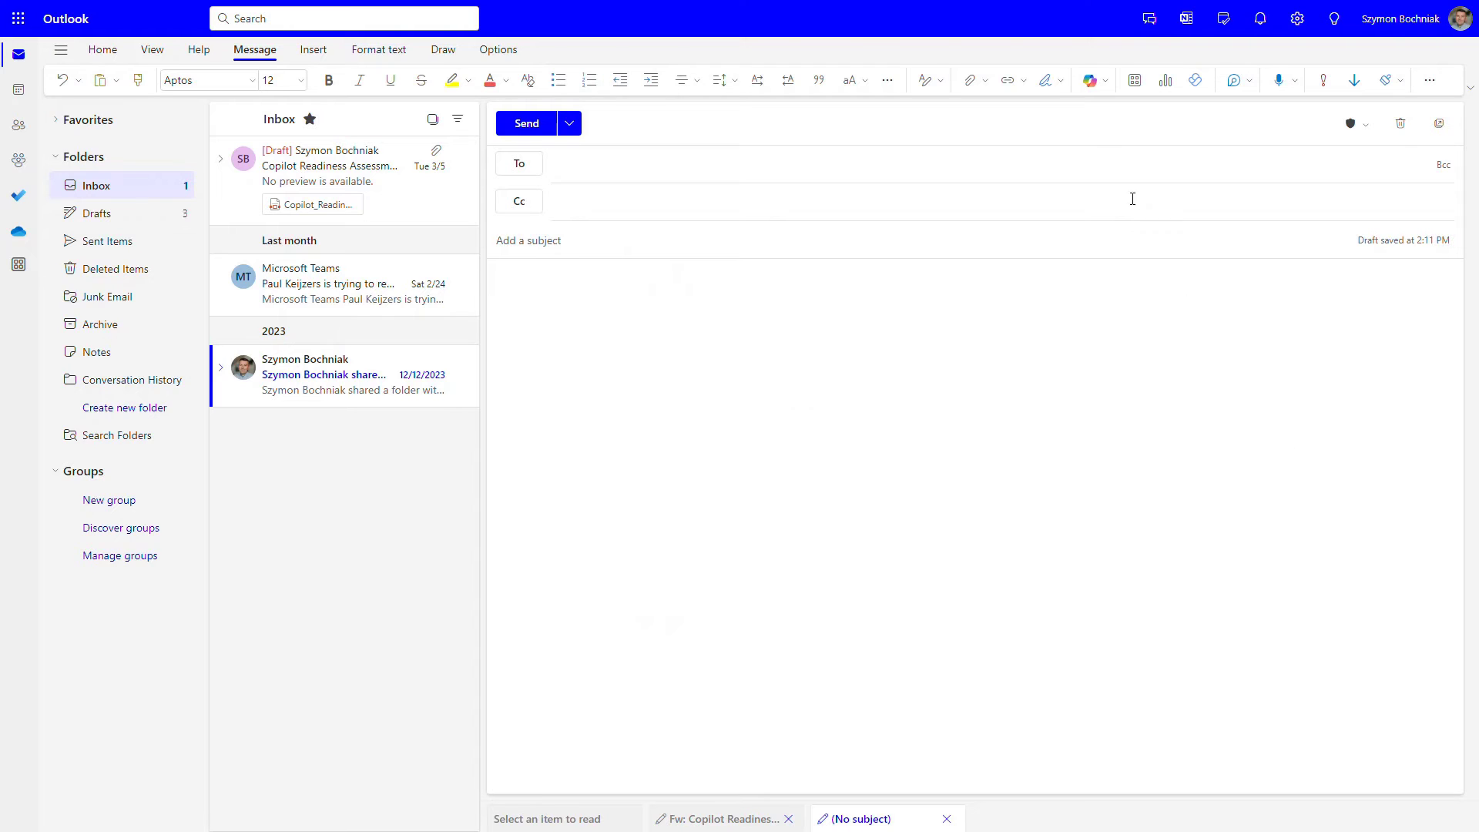
# Step: Show the new email's Copilot choices and review the pricing infographic and paragraph
pyautogui.click(1102, 83)
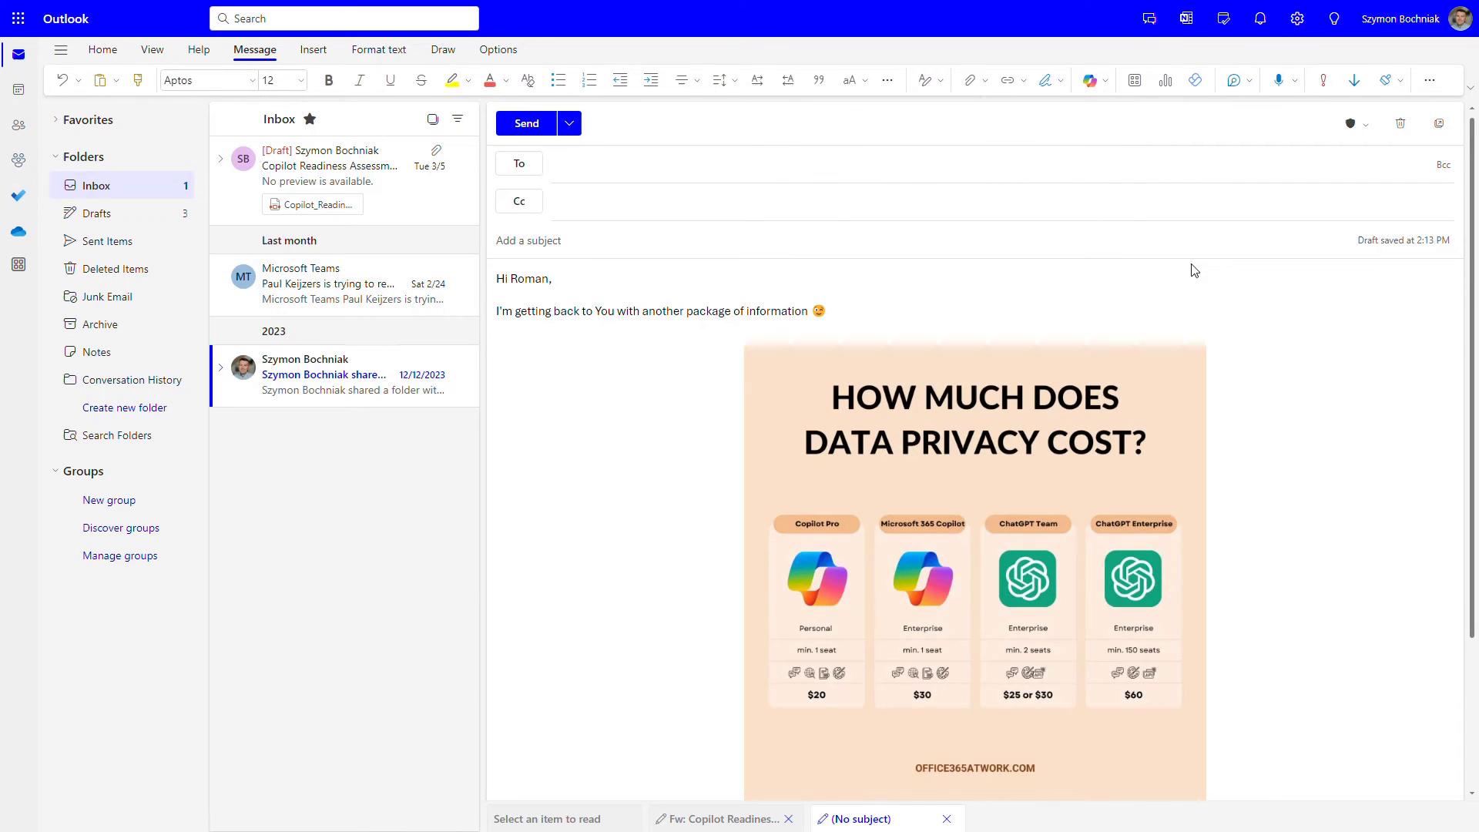
pyautogui.scroll(-1, 1207, 352)
pyautogui.scroll(-1, 1206, 351)
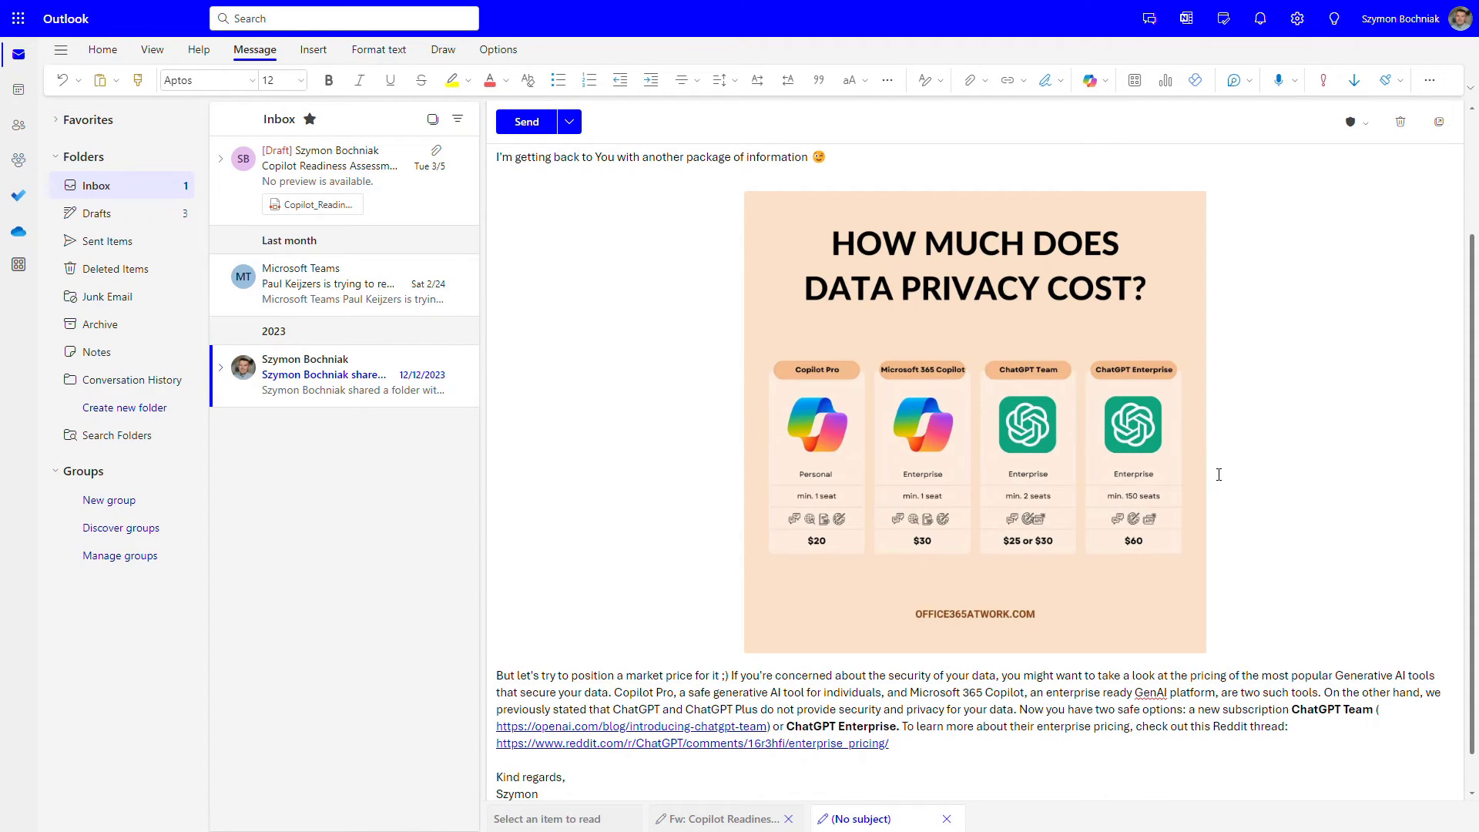
pyautogui.scroll(3, 1218, 474)
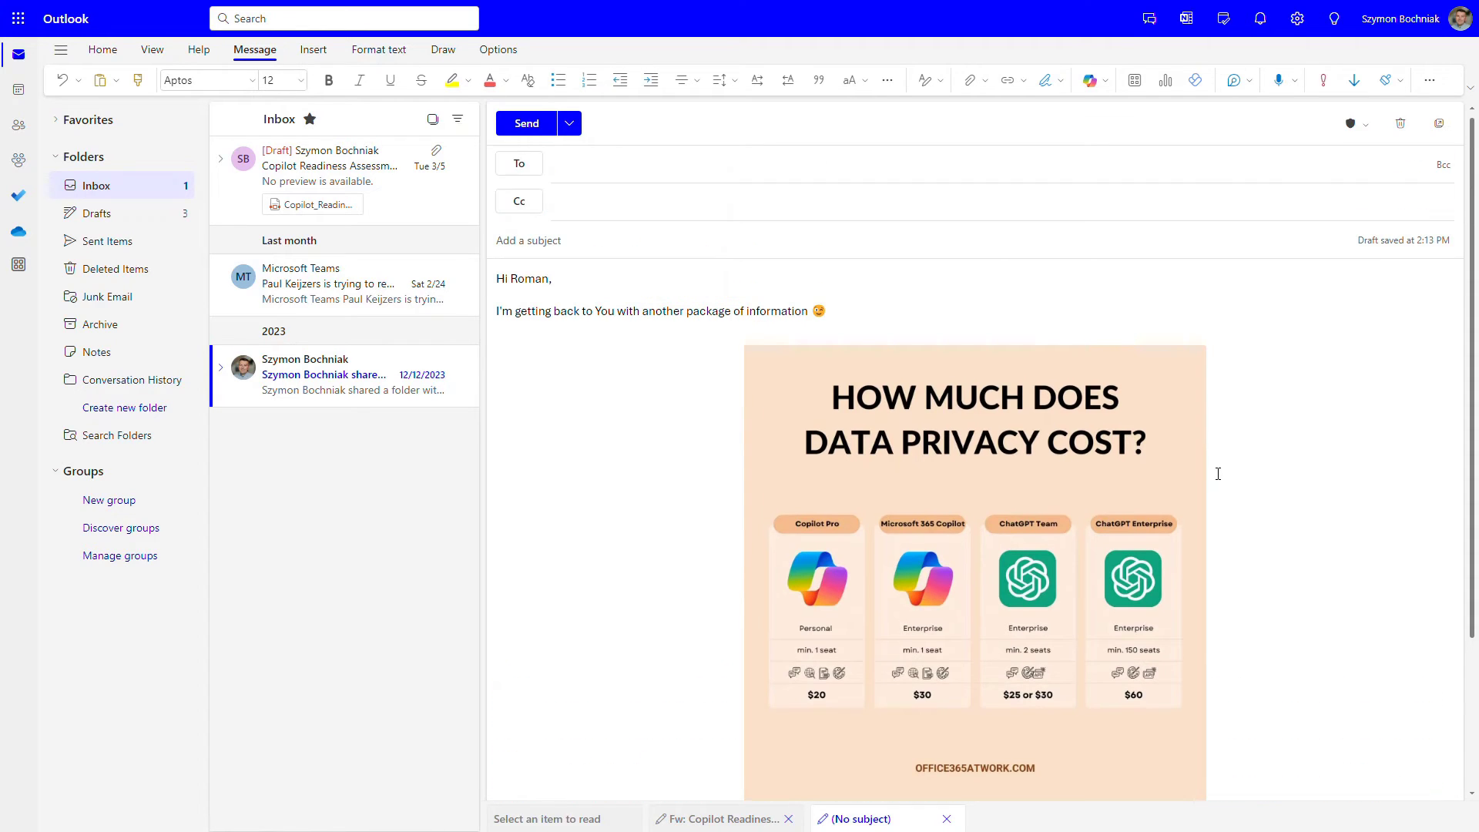
# Step: Run Coaching by Copilot on the new email and highlight the tone advice's suggested courteous rewordings
pyautogui.click(1102, 84)
pyautogui.click(1099, 144)
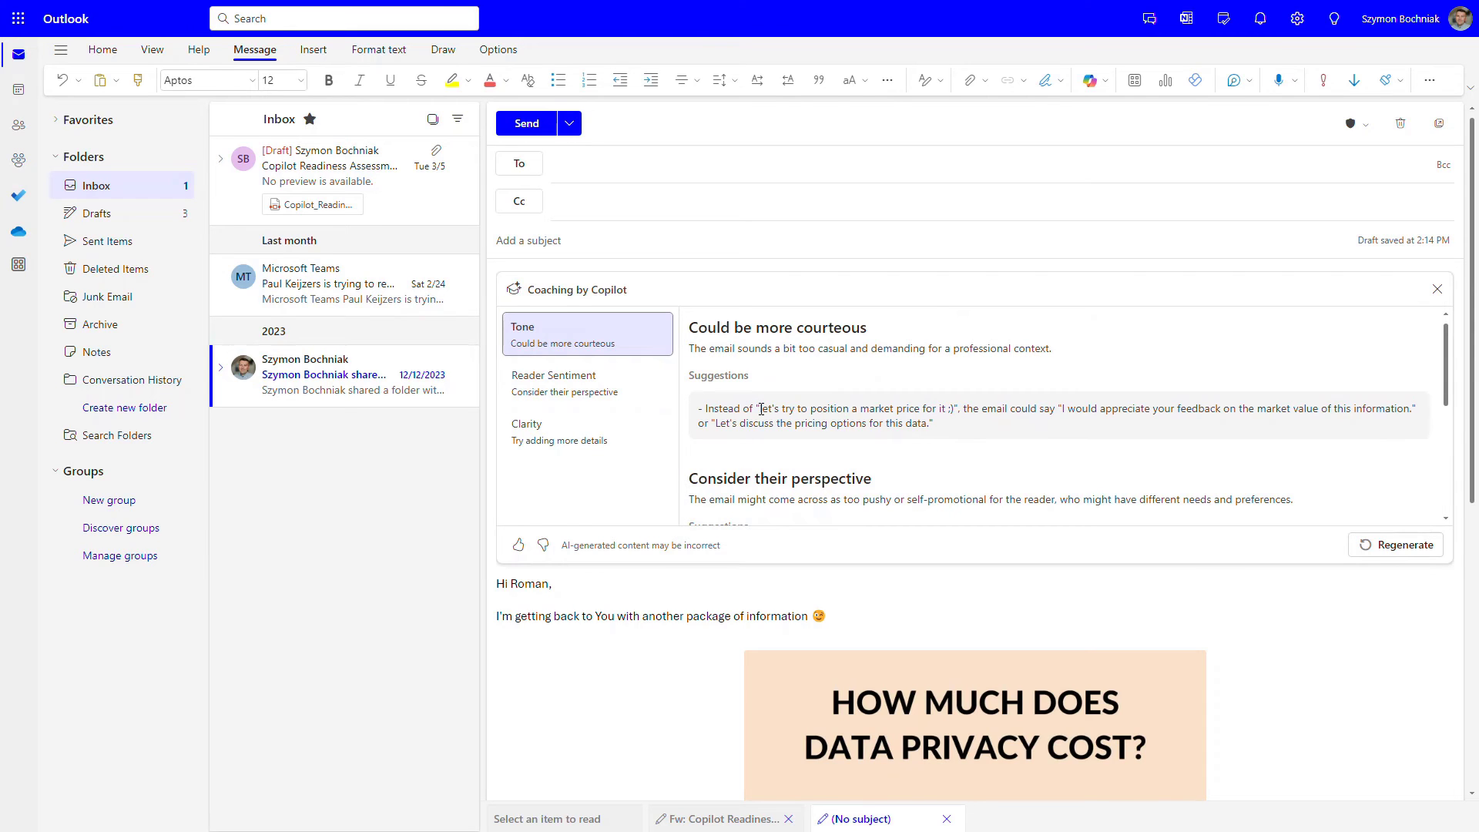
pyautogui.moveTo(760, 409); pyautogui.dragTo(955, 409)
pyautogui.moveTo(1060, 409); pyautogui.dragTo(1412, 409)
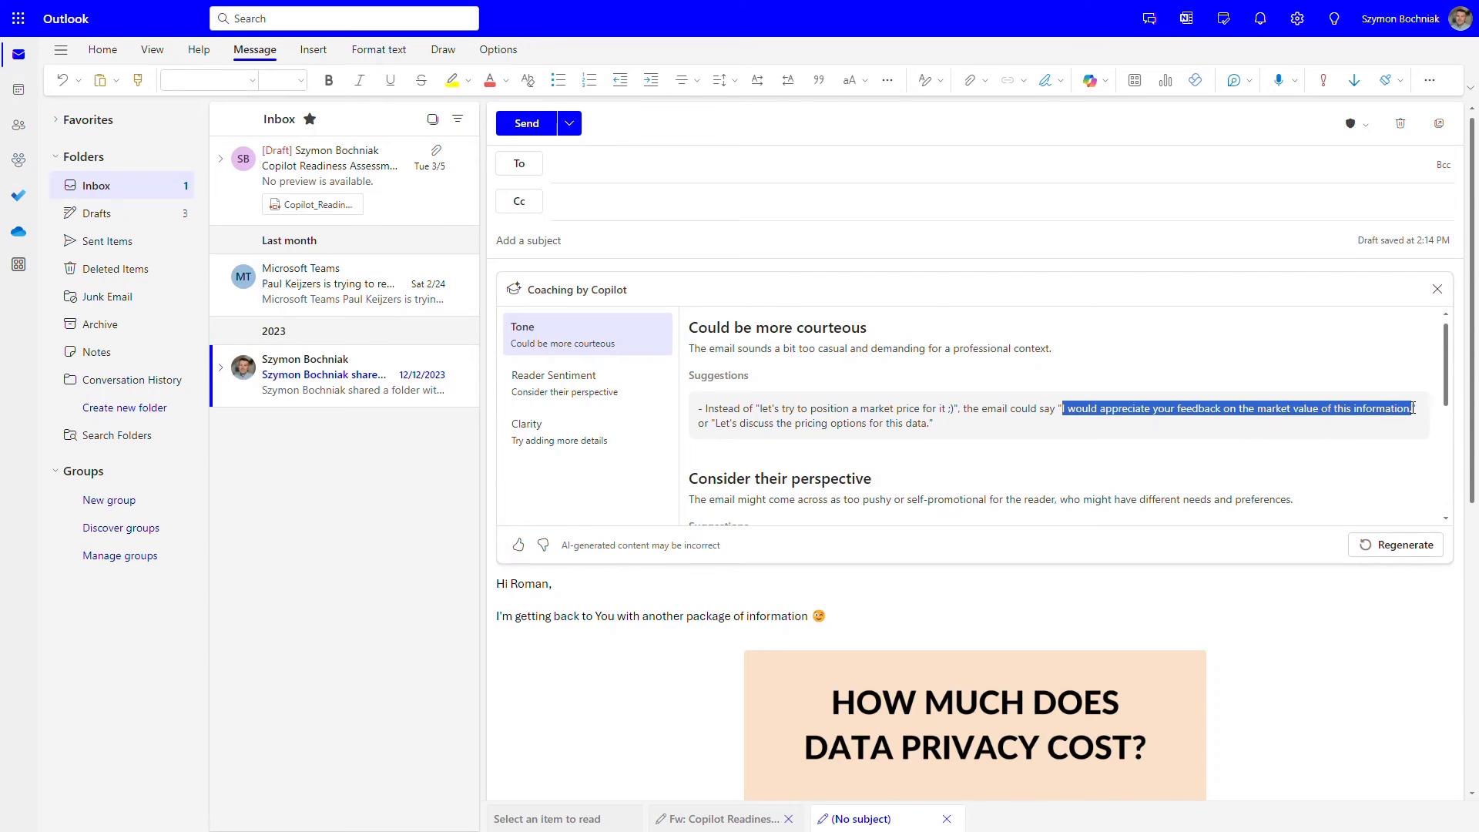
pyautogui.moveTo(930, 424); pyautogui.dragTo(710, 424)
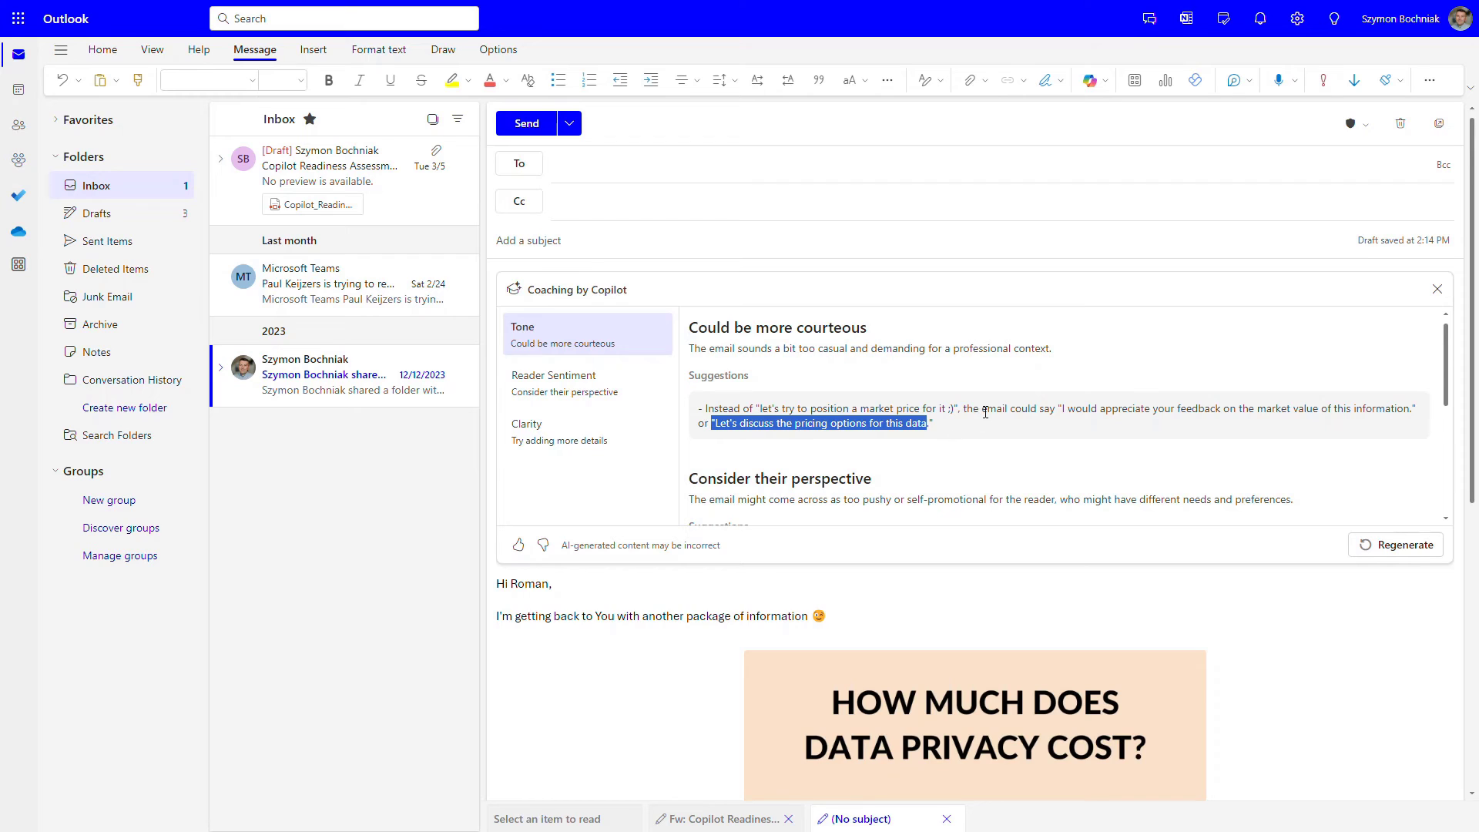
pyautogui.scroll(-2, 985, 412)
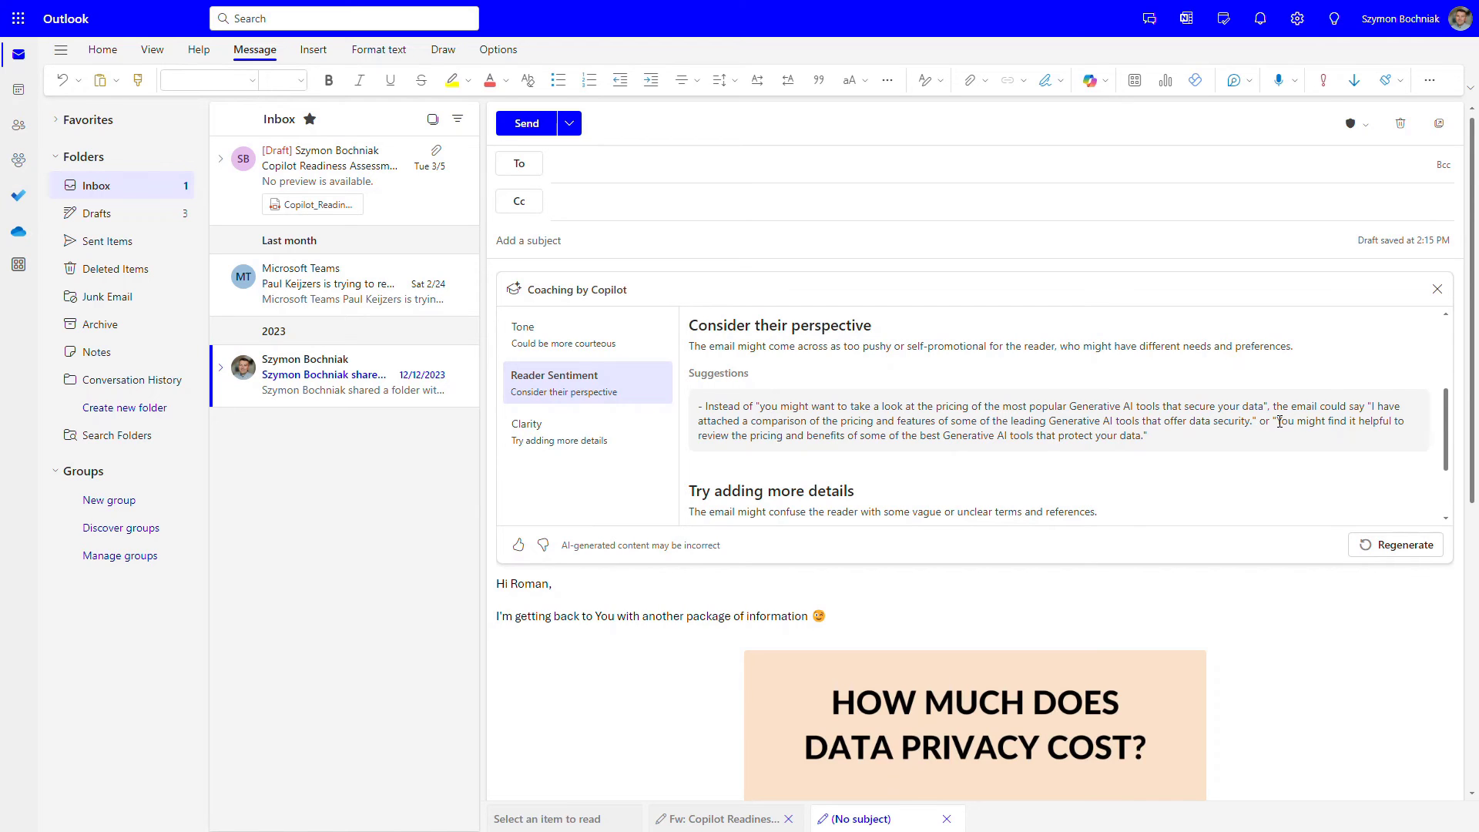
# Step: Highlight the reader-friendly rewording under Reader Sentiment, then review the Clarity suggestions
pyautogui.moveTo(1276, 421); pyautogui.dragTo(1141, 450)
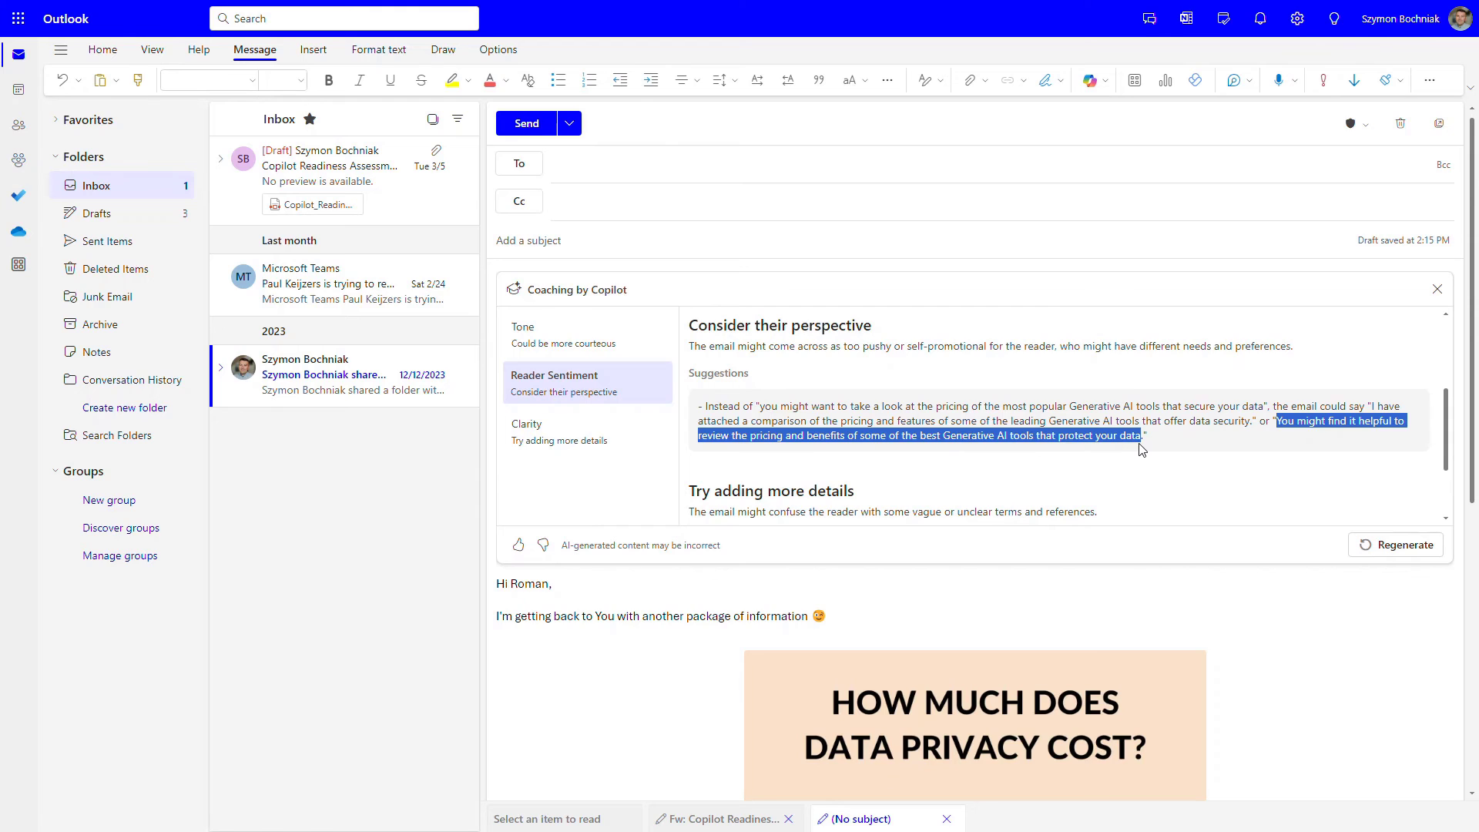
pyautogui.scroll(-1, 1142, 450)
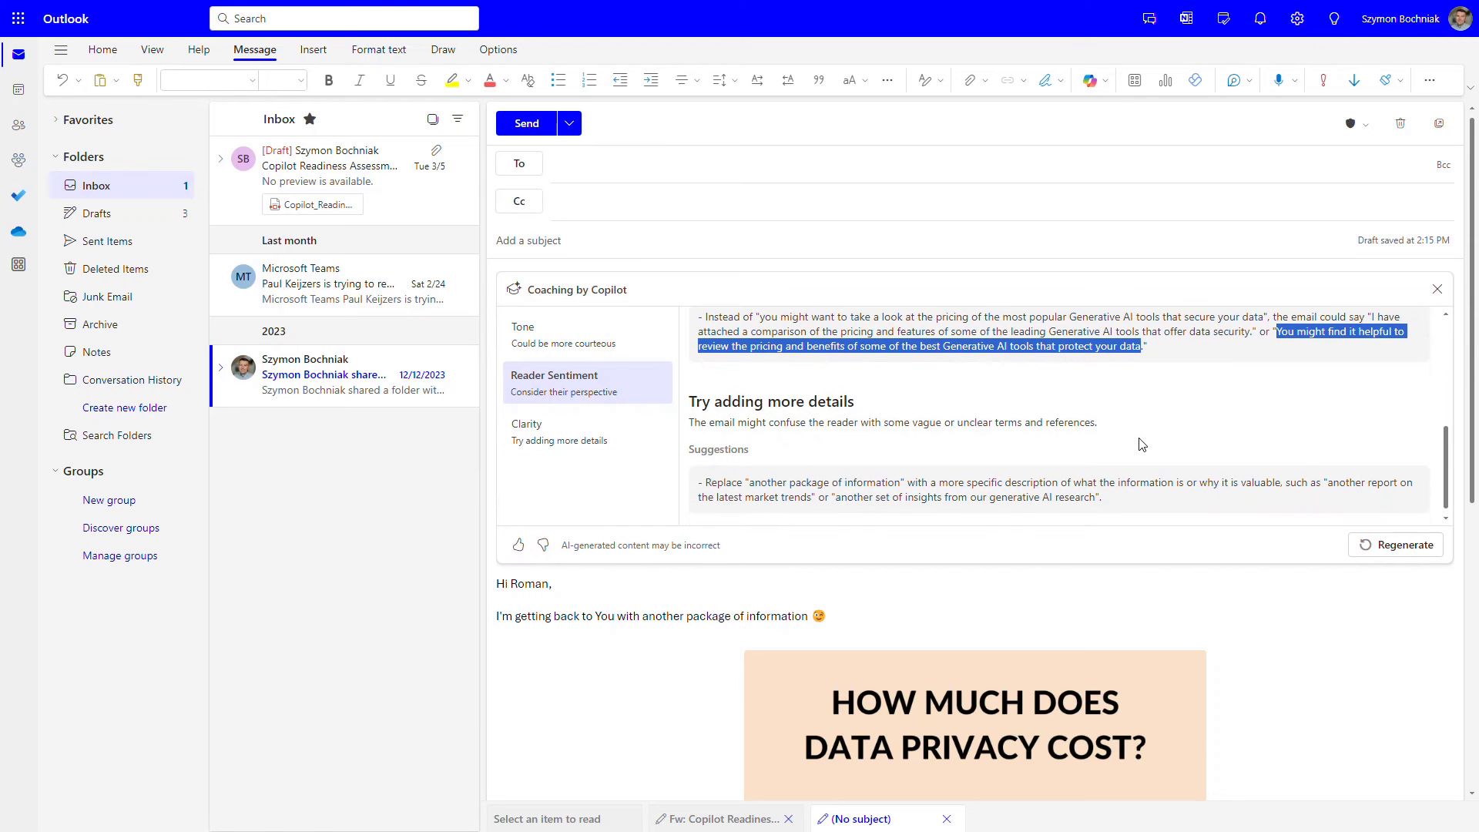
pyautogui.click(1135, 461)
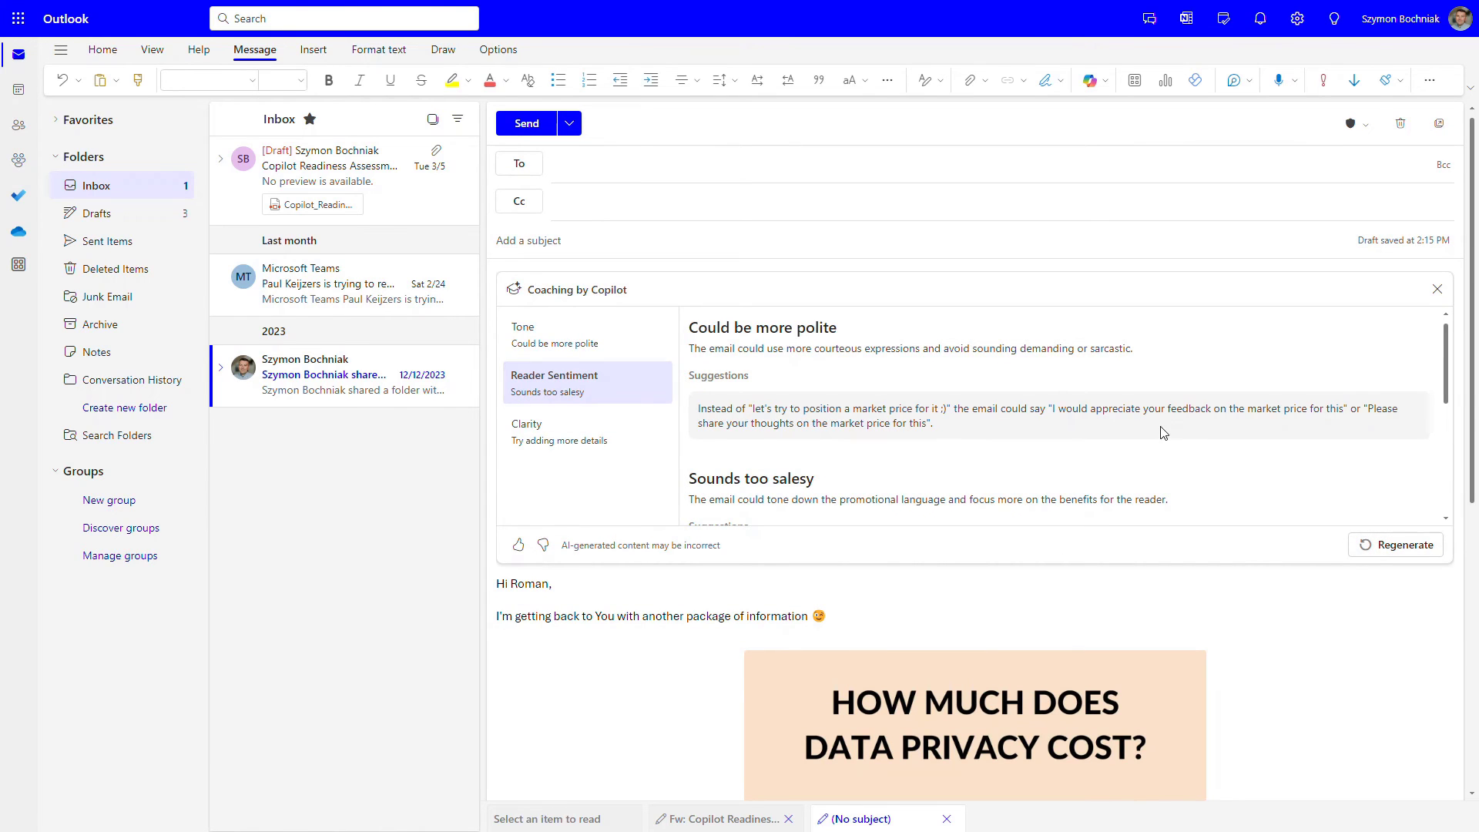
pyautogui.scroll(-3, 1163, 432)
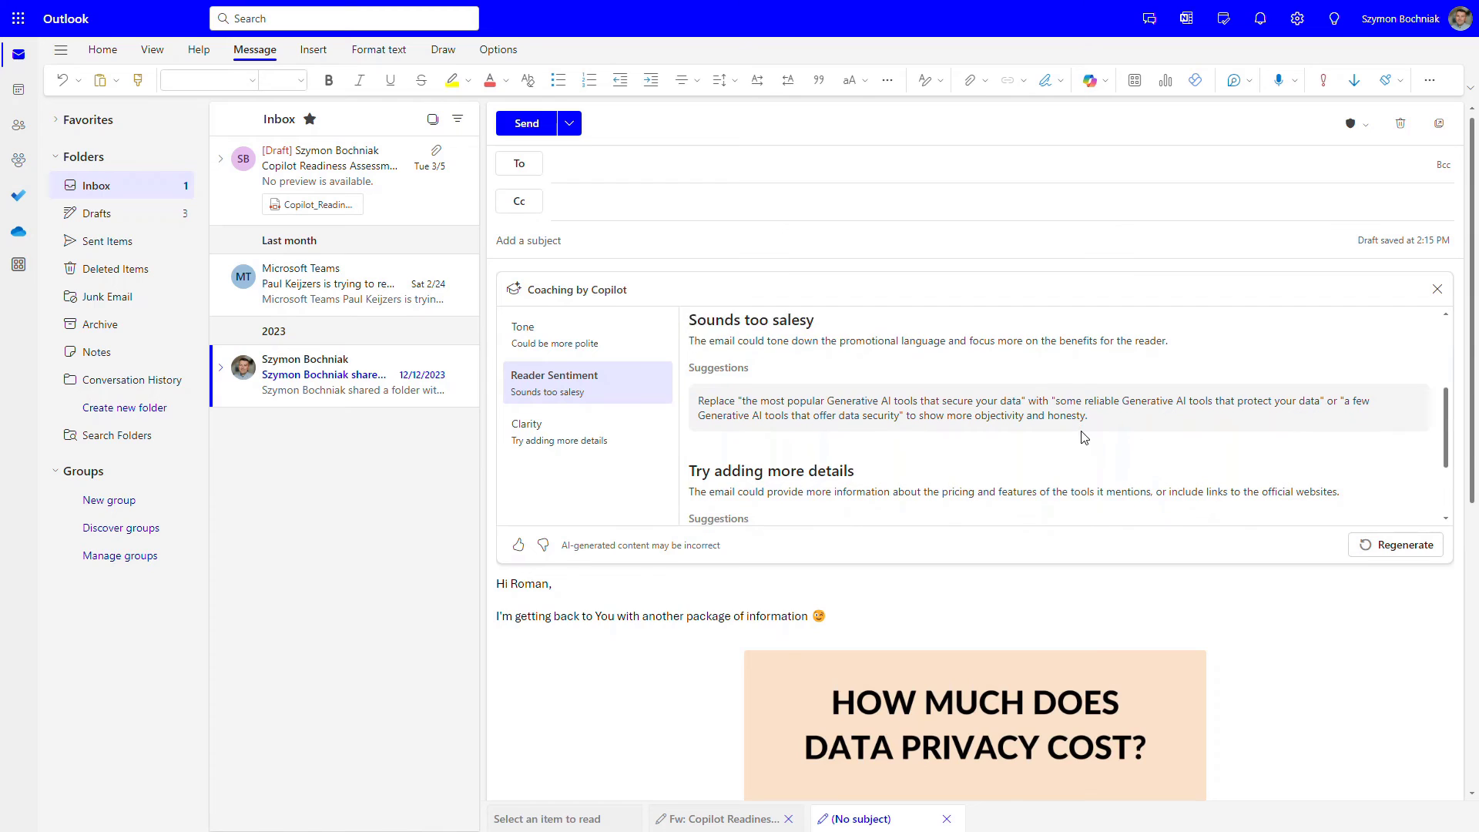
pyautogui.scroll(-2, 1084, 438)
pyautogui.scroll(-1, 1086, 433)
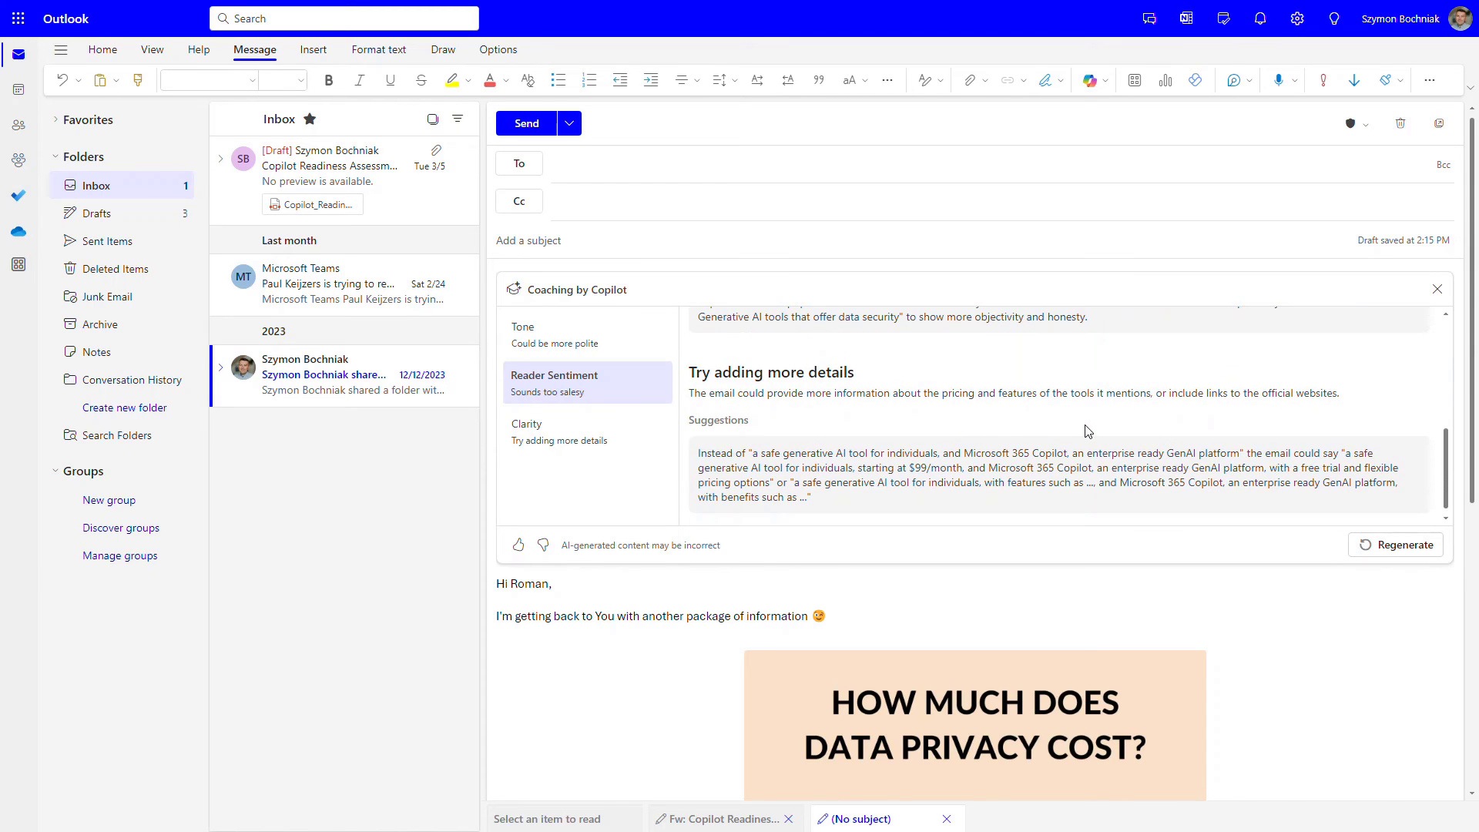